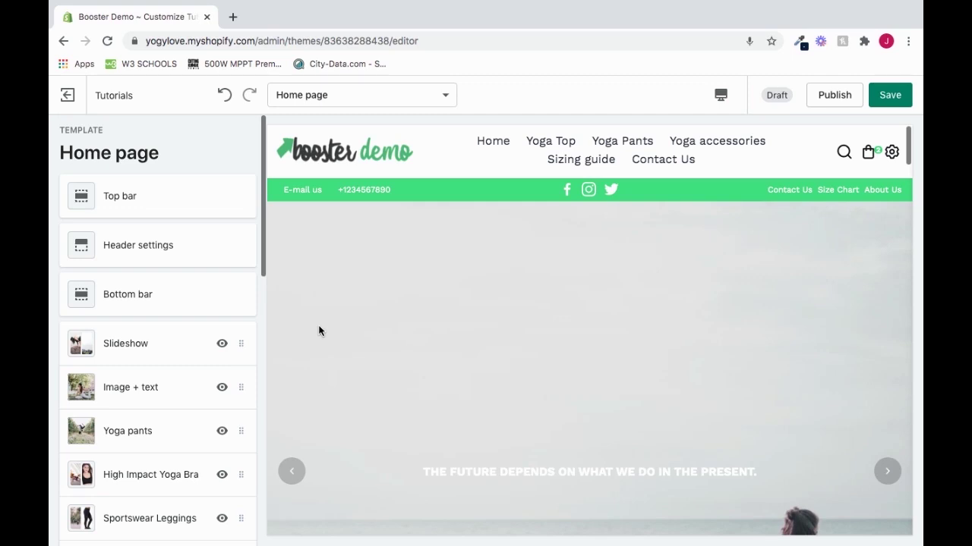
Step: Reveal the Yoga Top mega menu listing new-arrival and discounted yoga bras in the preview
mouse_move(548, 144)
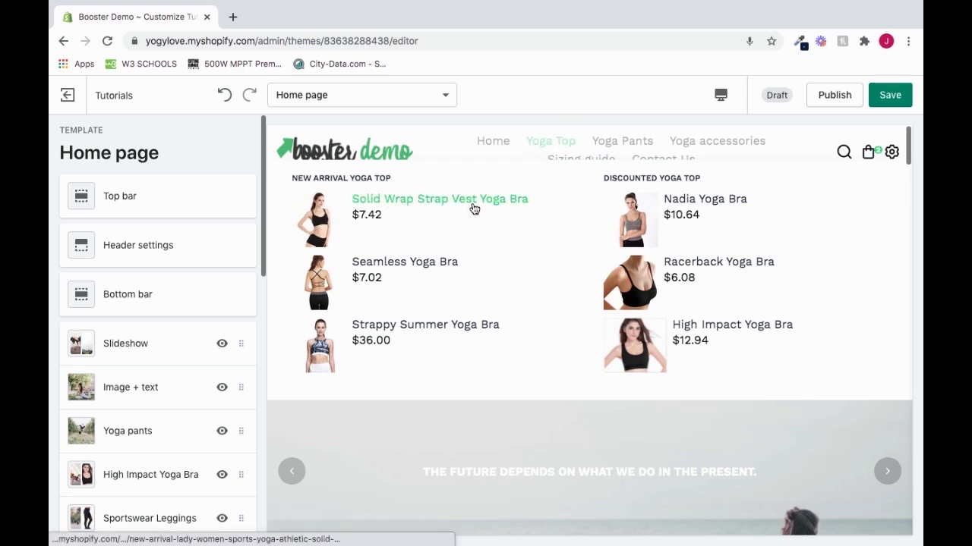
Step: Preview the Solid Wrap Strap Vest Yoga Bra page and open Theme settings > Gallery & Swatches
left_click(485, 203)
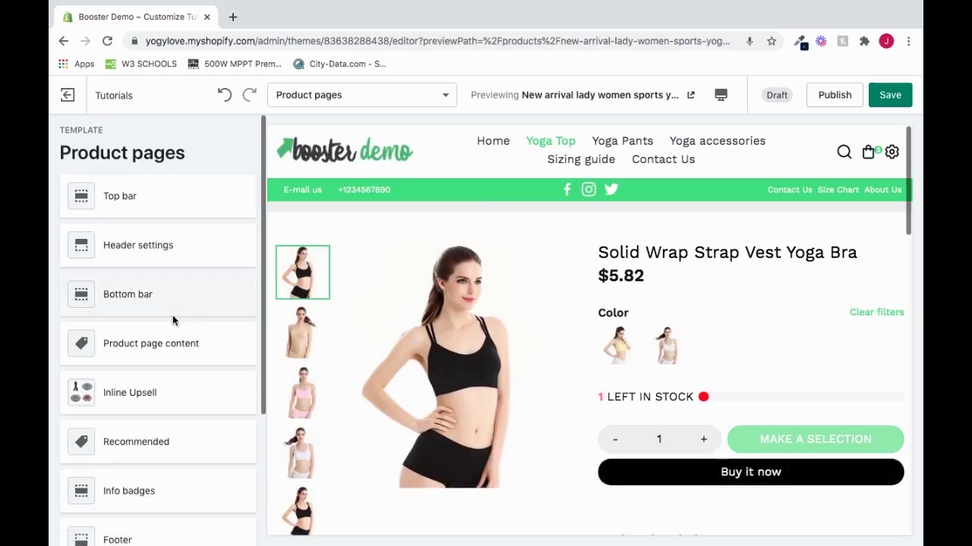
scroll(157, 420, "down", 2)
scroll(157, 420, "down", 3)
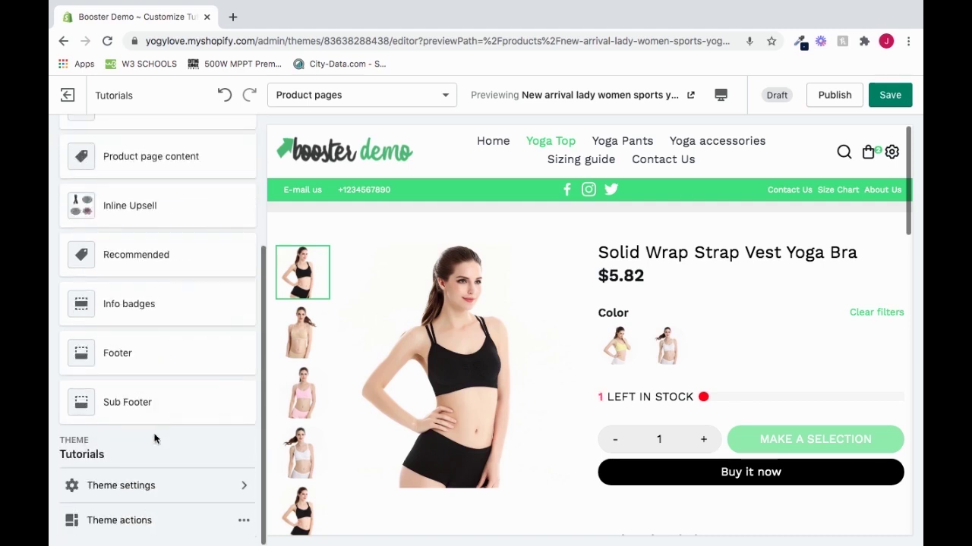
left_click(166, 495)
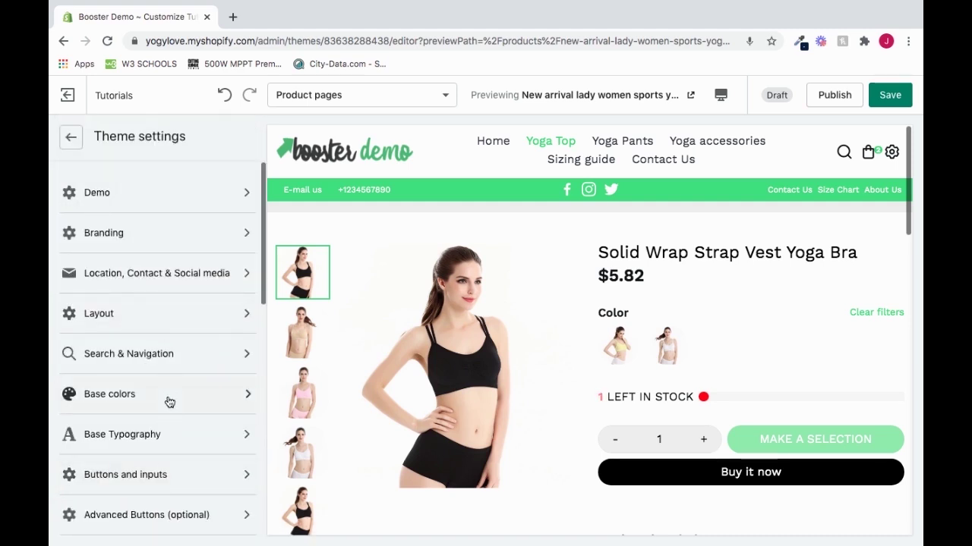
scroll(169, 402, "down", 8)
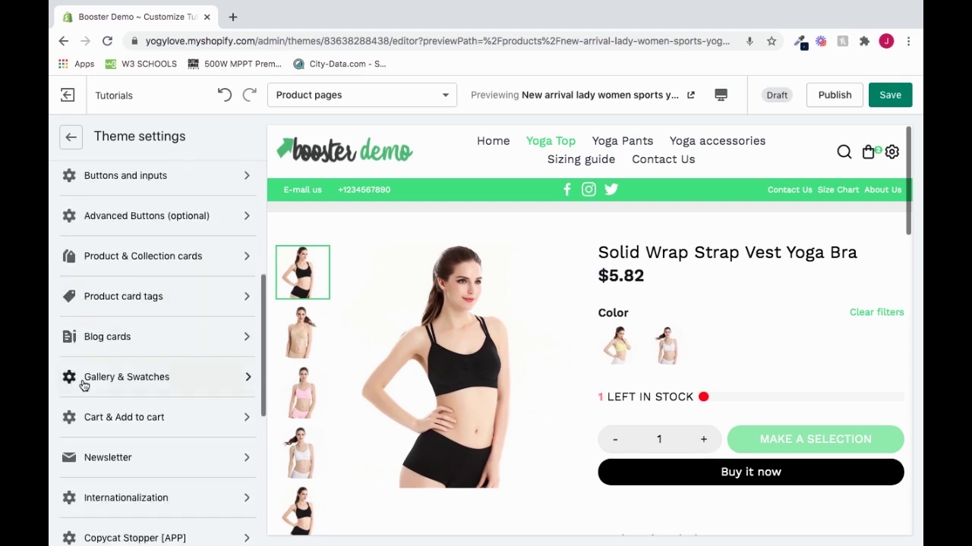
left_click(151, 376)
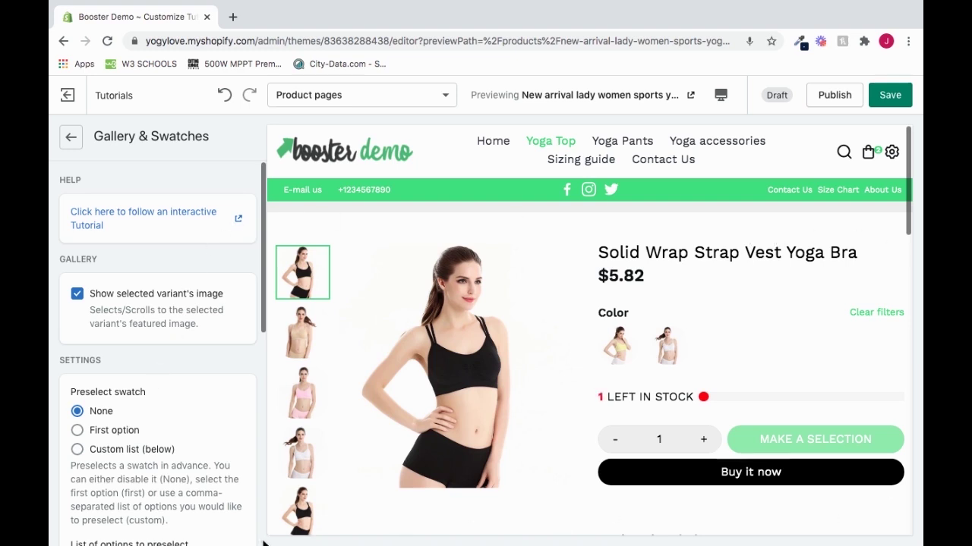
Step: Cycle the main image through the beige, pink, white and black bra gallery thumbnails
left_click(308, 334)
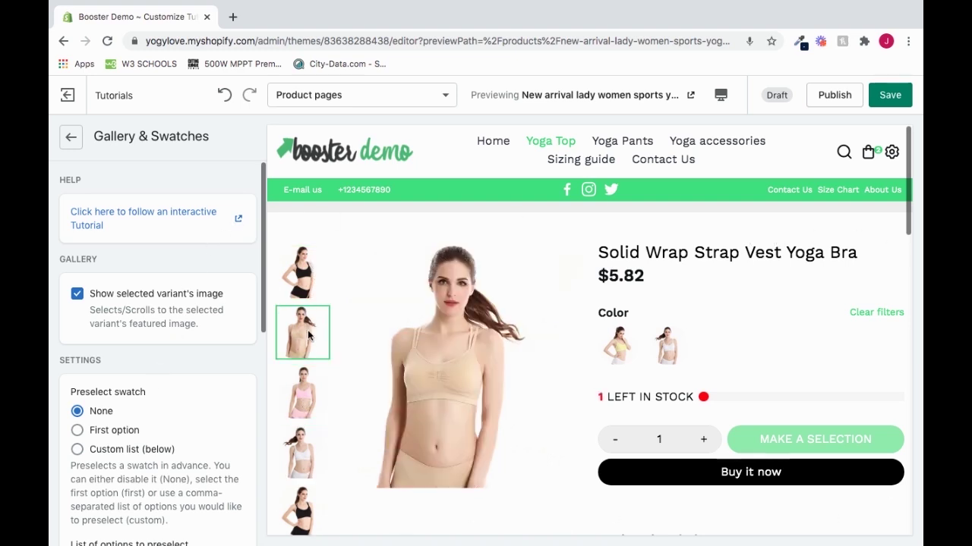
left_click(306, 400)
left_click(302, 447)
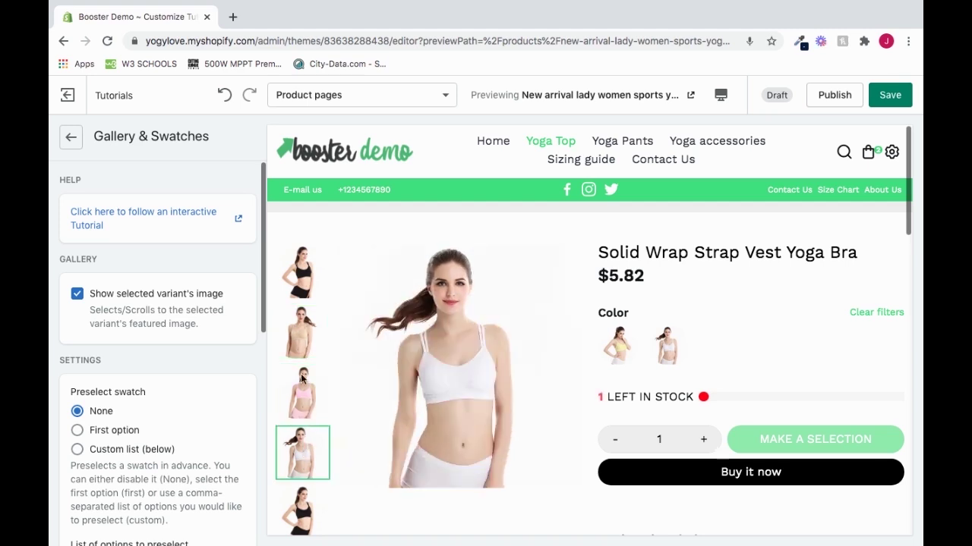
left_click(301, 279)
Step: Switch between the Yellow and White swatches to watch the main image follow the variant
left_click(668, 344)
left_click(618, 346)
left_click(668, 343)
left_click(618, 346)
left_click(618, 347)
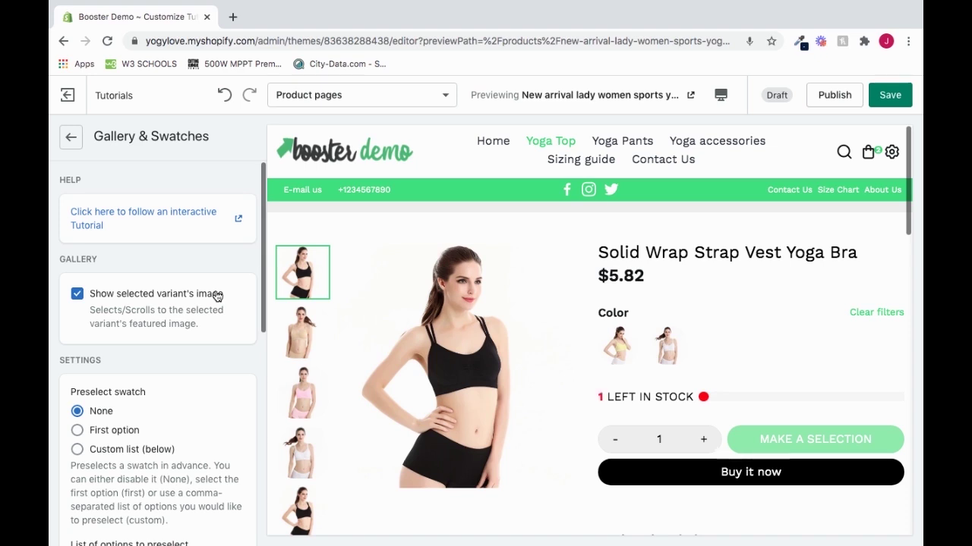
left_click(623, 352)
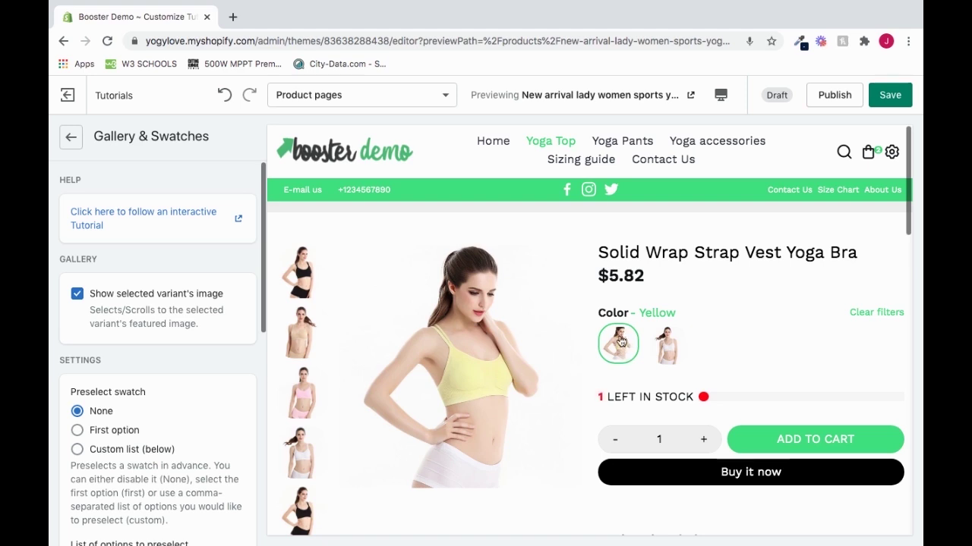
left_click(675, 350)
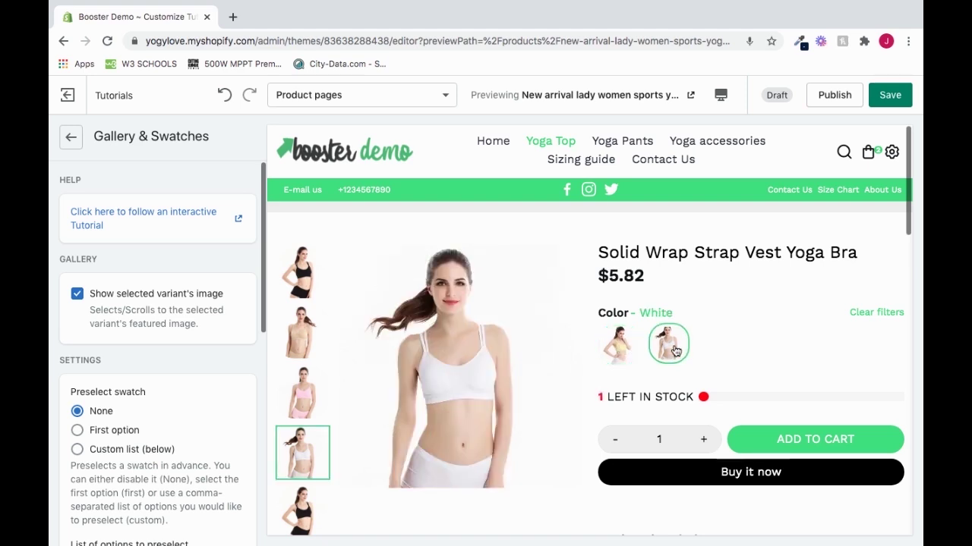
Step: Show the yellow gallery image, reselect White, and switch off Show selected variant's image
scroll(407, 406, "down", 1)
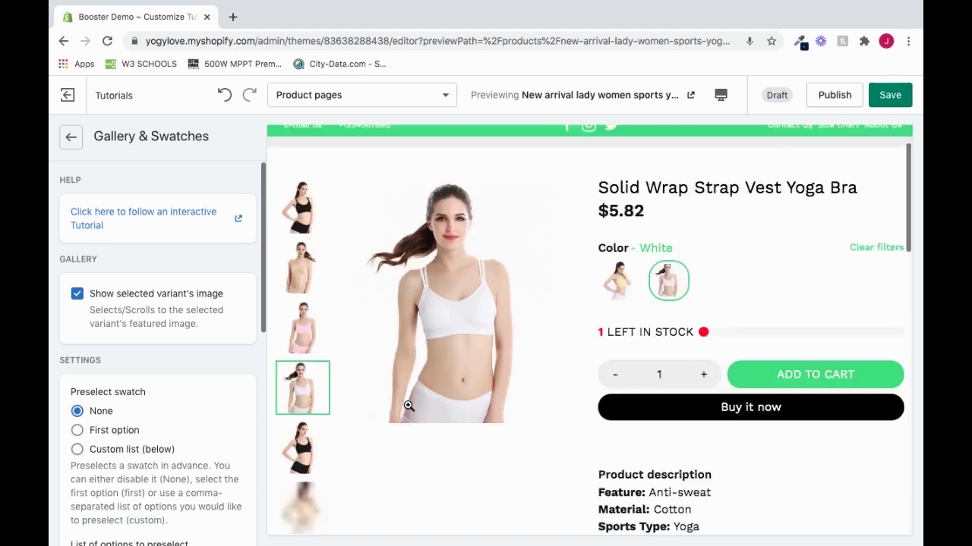
left_click(327, 455)
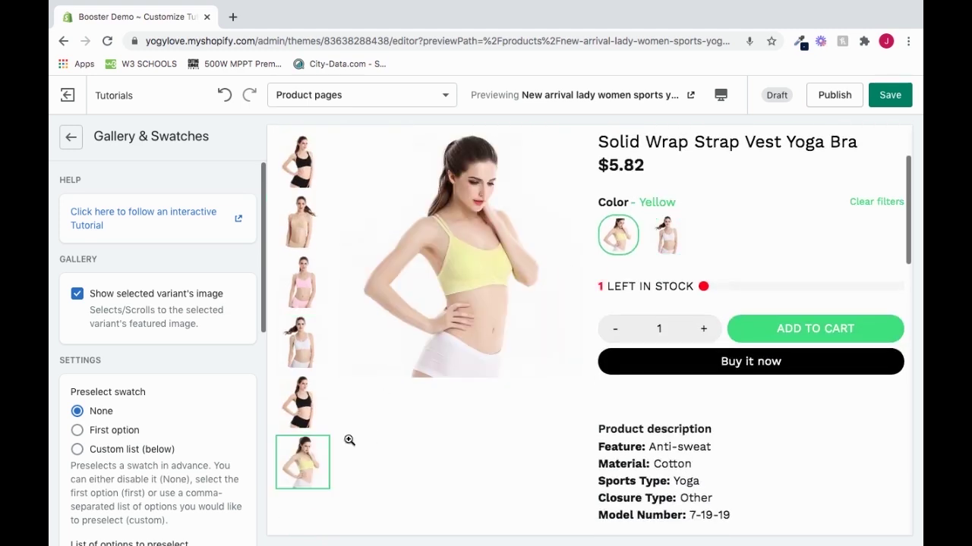
scroll(403, 436, "up", 1)
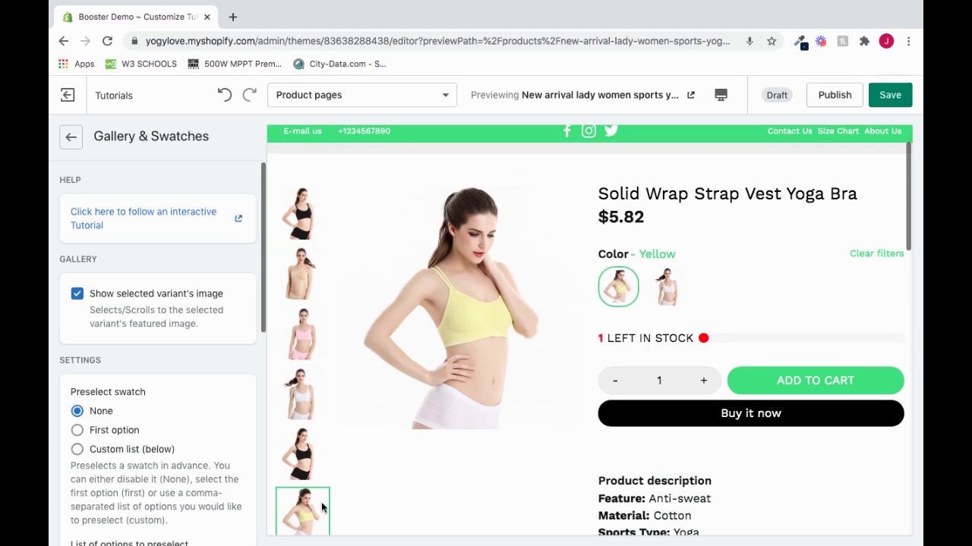
left_click(663, 285)
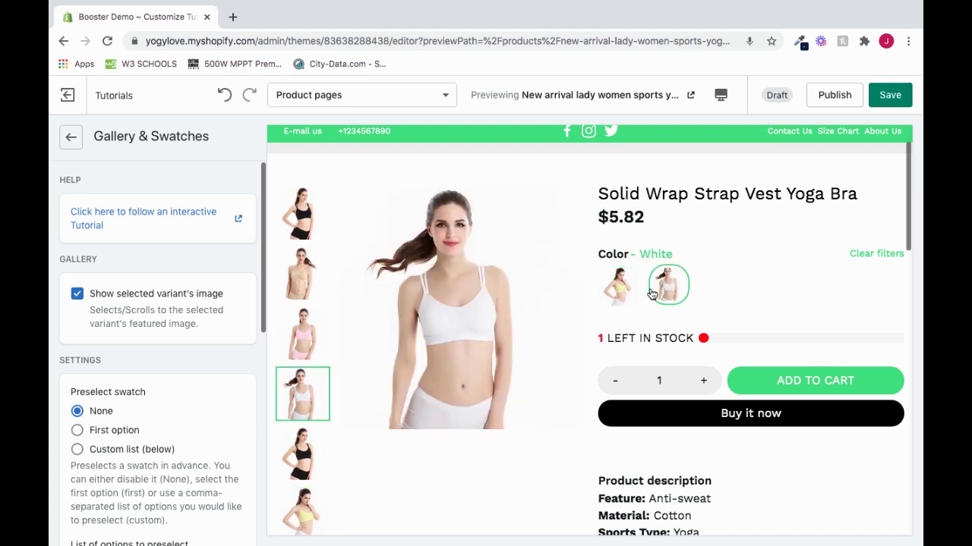
left_click(79, 297)
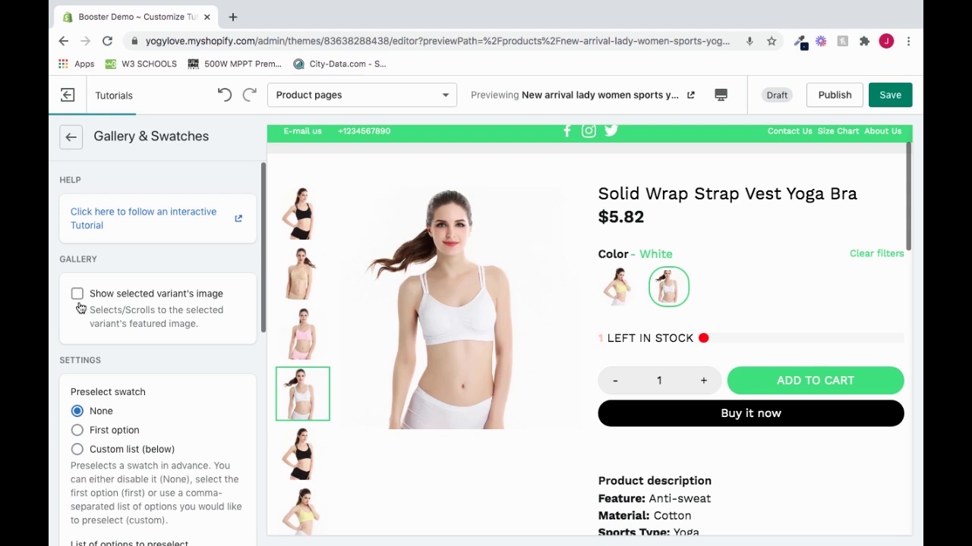
Step: With the variant image option off, switch between Yellow and White to compare behaviour
left_click(616, 289)
left_click(666, 286)
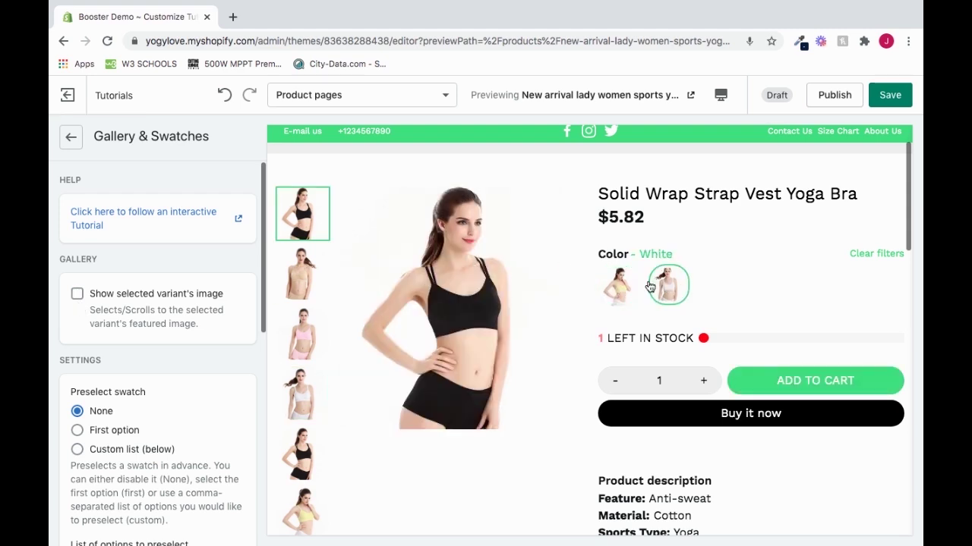
left_click(623, 289)
Step: Browse the gallery images, re-enable Show selected variant's image, and pick Yellow
left_click(302, 277)
left_click(293, 337)
left_click(299, 387)
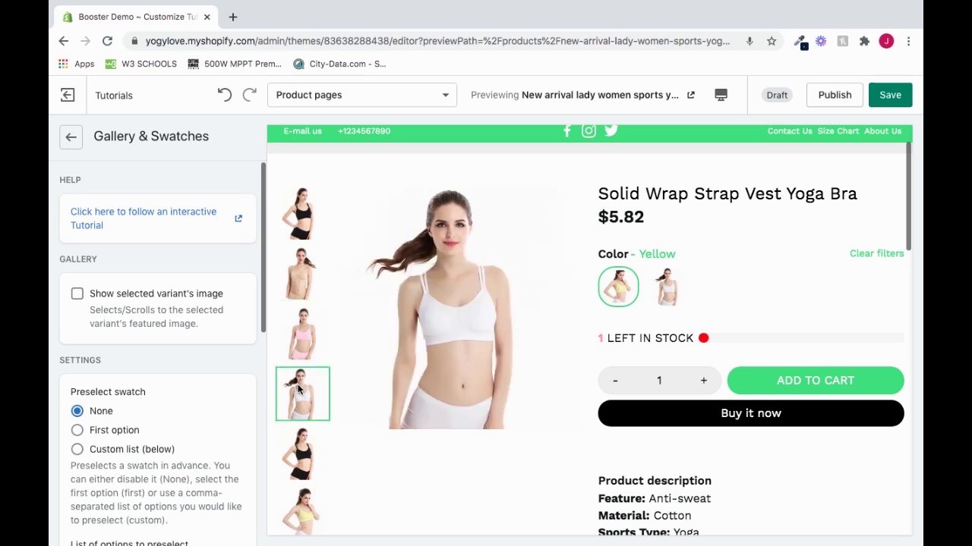
left_click(301, 457)
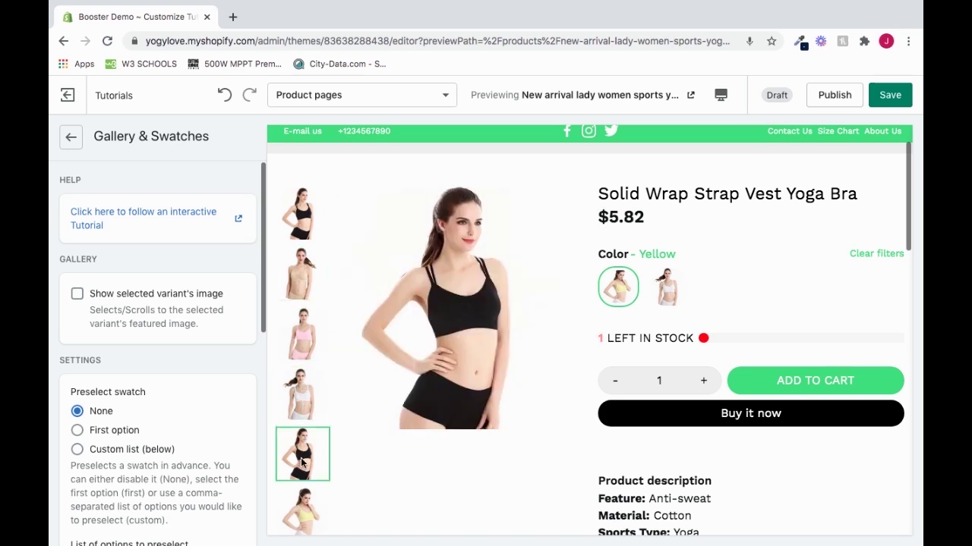
left_click(314, 219)
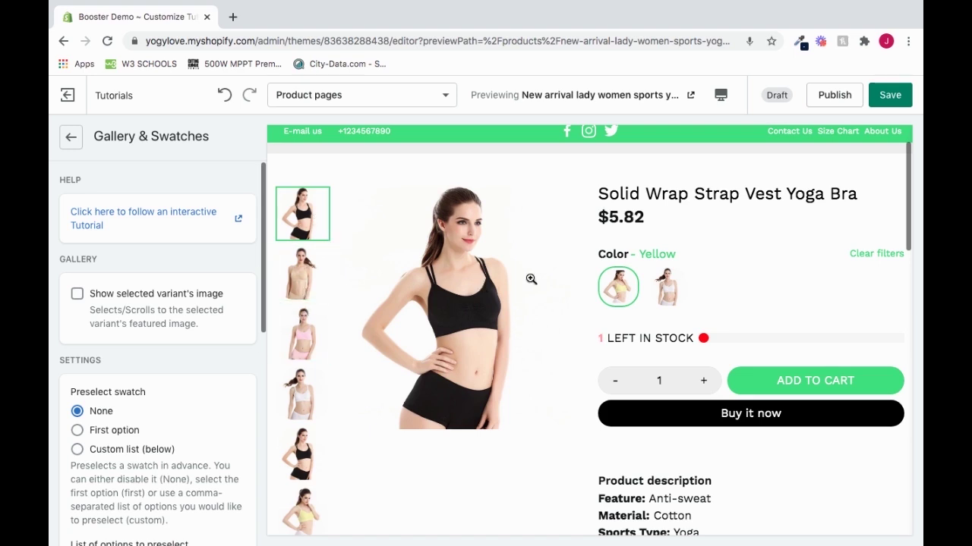
left_click(77, 296)
left_click(617, 287)
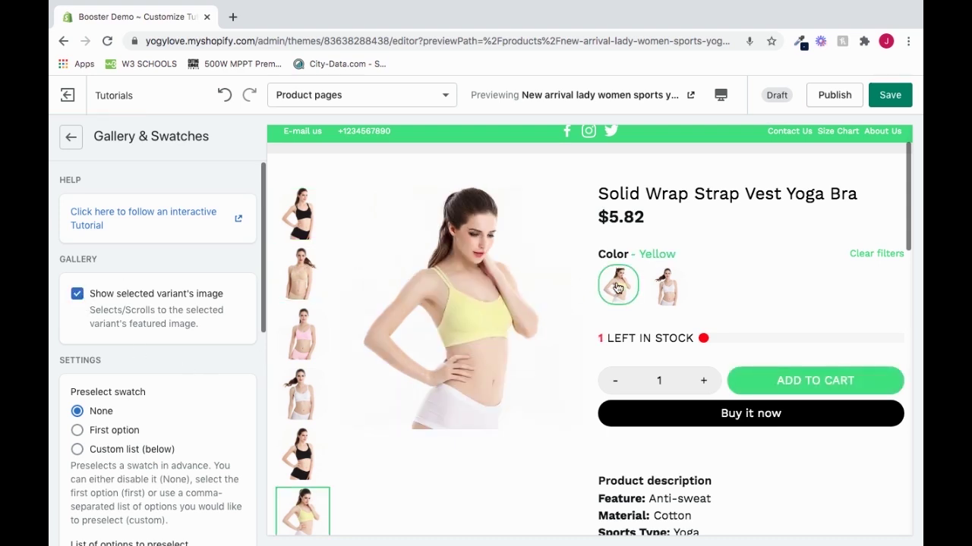
Step: Pick White then Yellow to confirm each swatch swaps the main product image
left_click(668, 285)
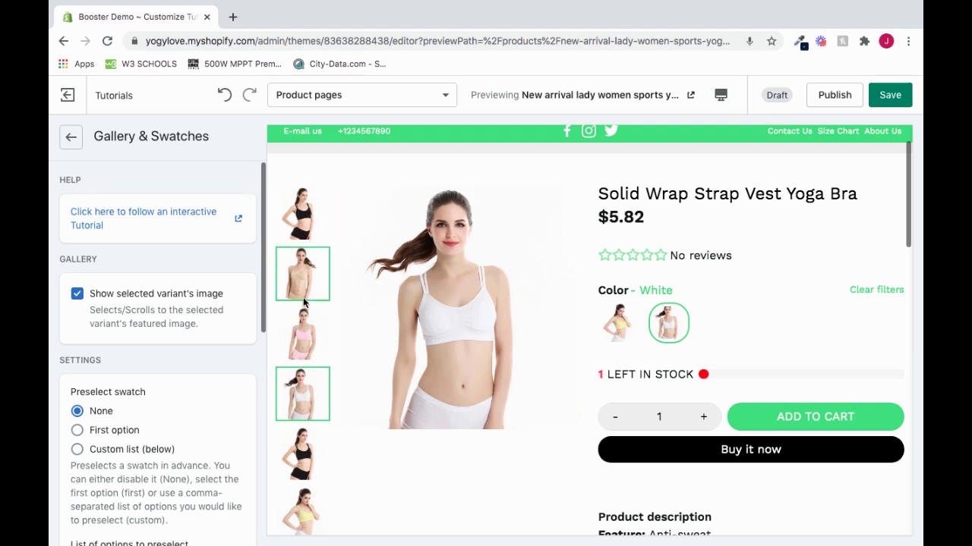
left_click(619, 325)
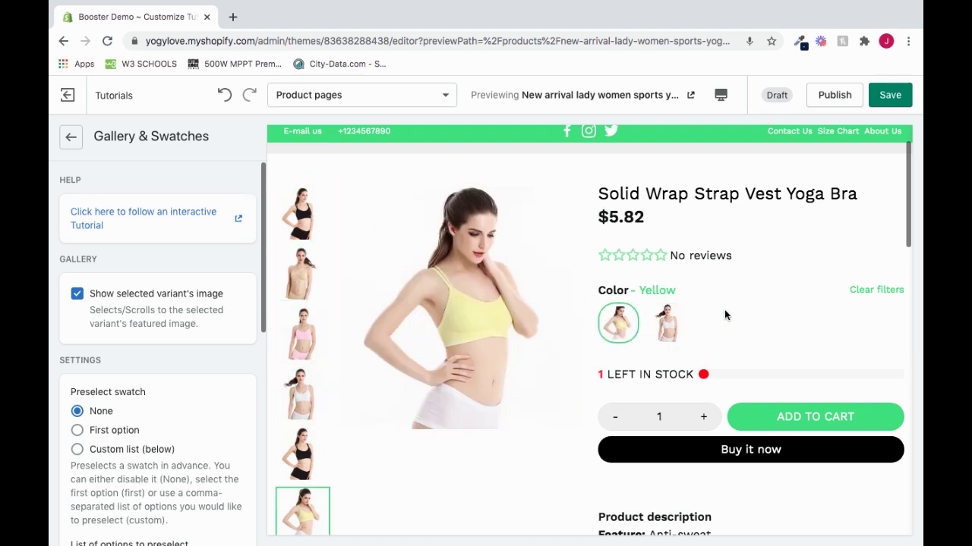
scroll(228, 344, "down", 3)
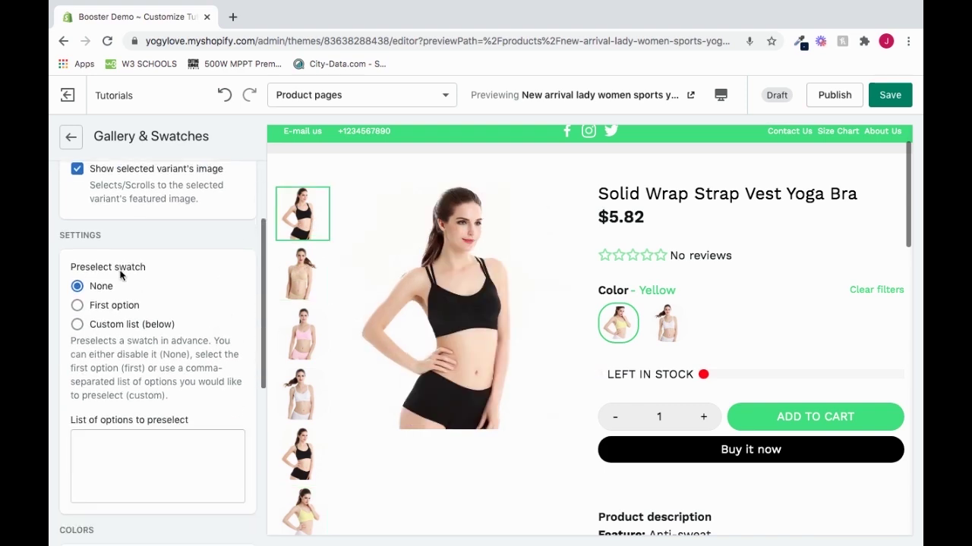
Step: Try First option swatch preselection, revert it, and test the Yellow and White swatches
left_click_drag(79, 267, 144, 267)
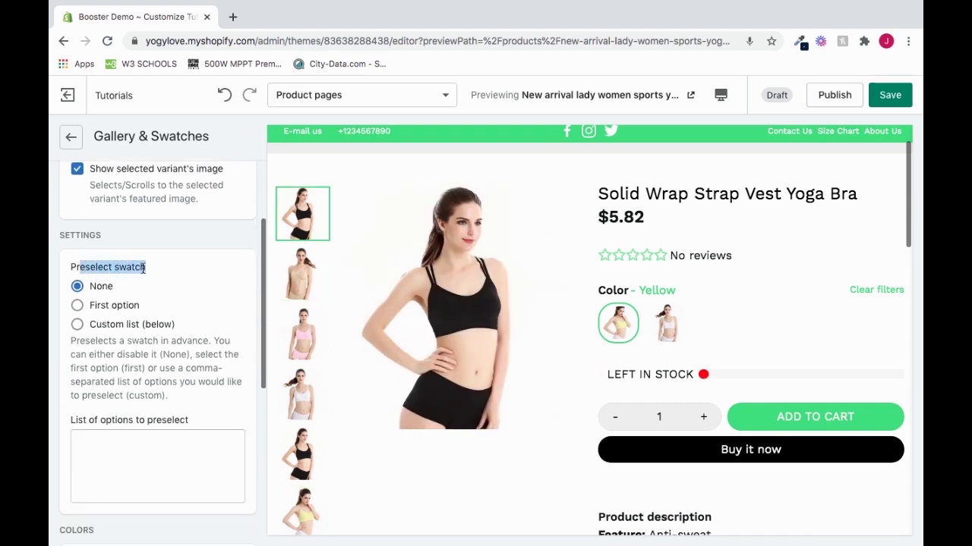
left_click(144, 267)
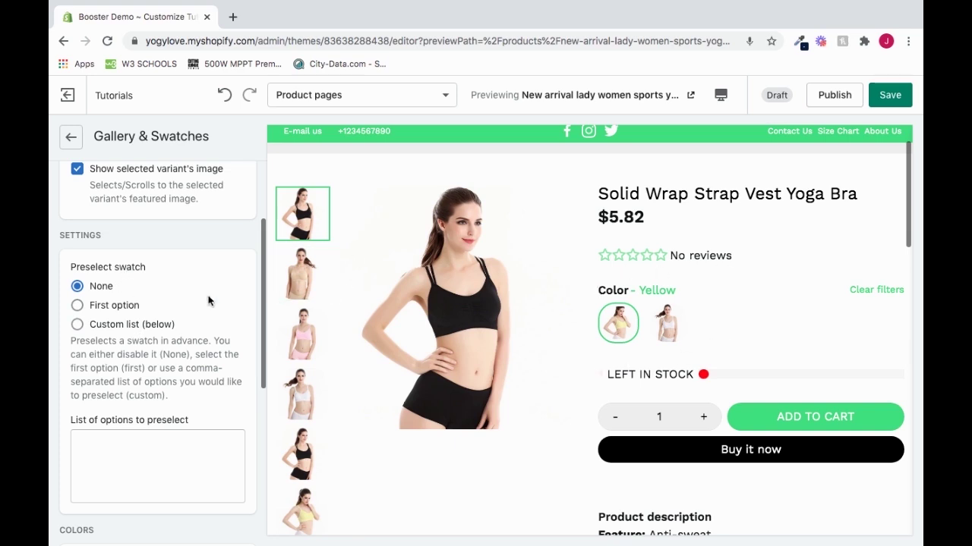
left_click(78, 305)
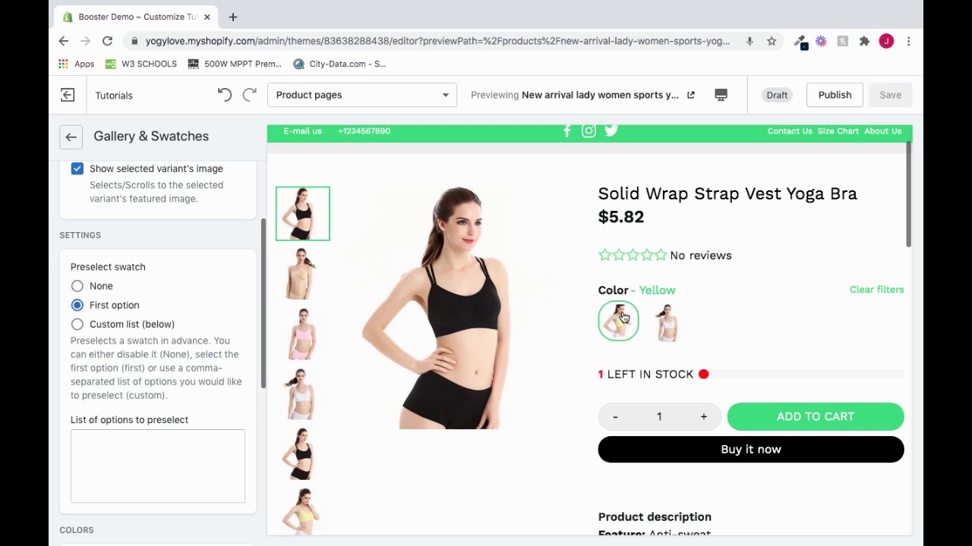
left_click(99, 288)
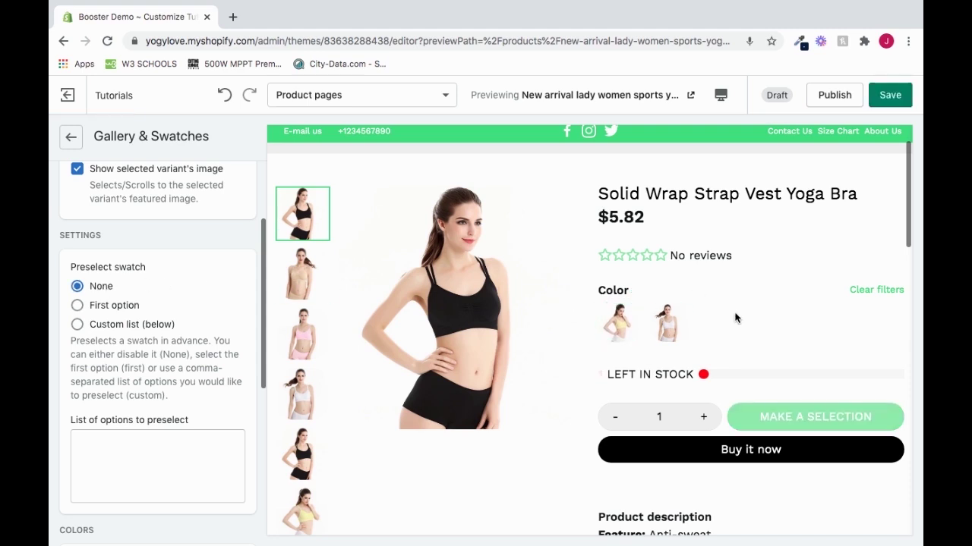
left_click(625, 329)
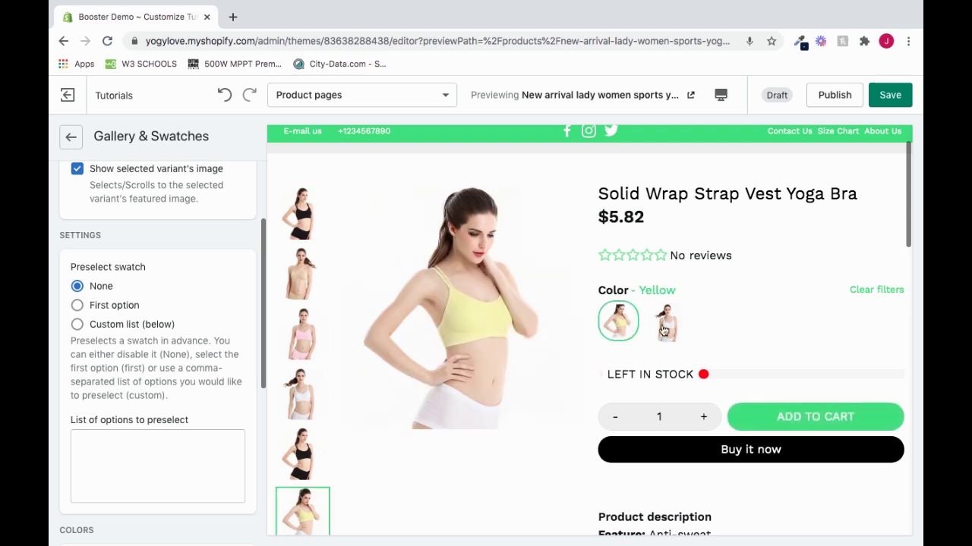
left_click(665, 330)
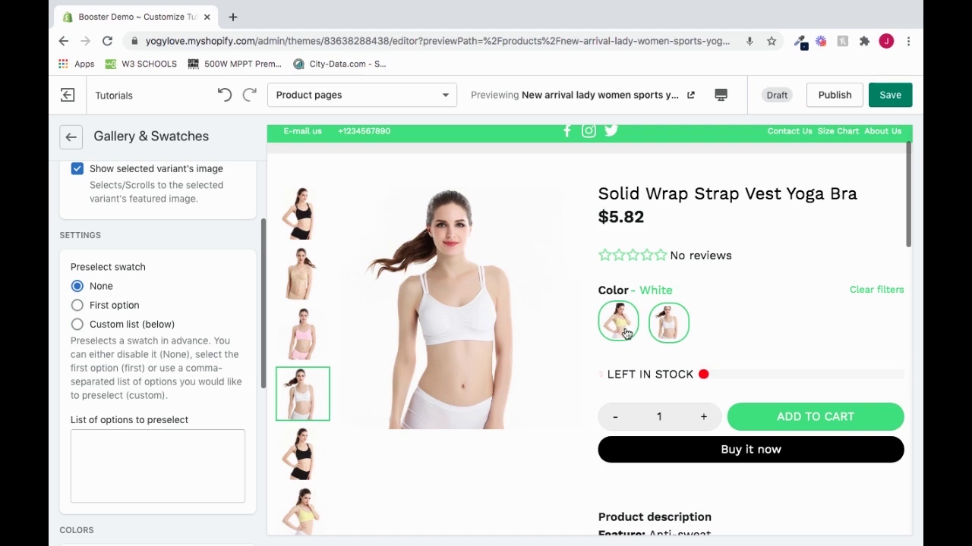
left_click(618, 321)
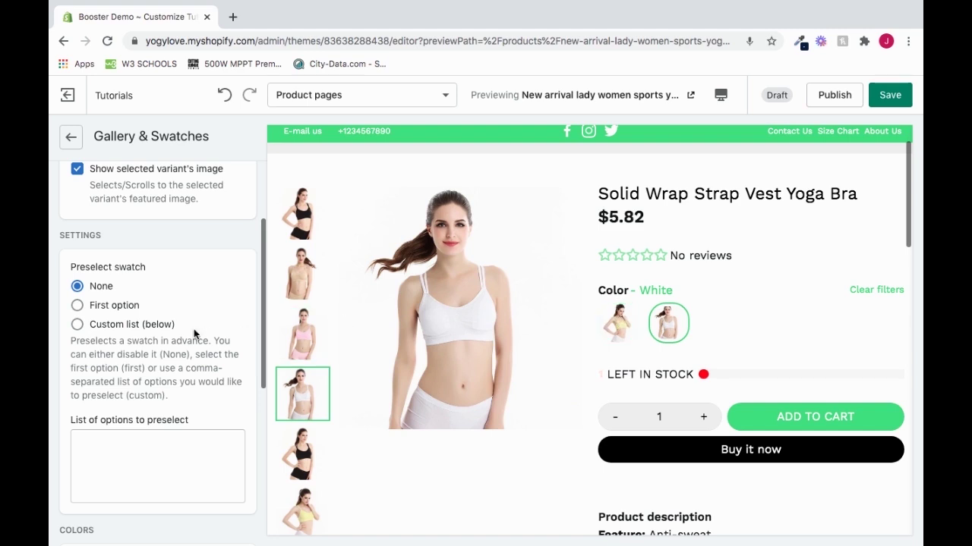
Step: Set Preselect swatch to First option and confirm Yellow shows in the preview
left_click(78, 306)
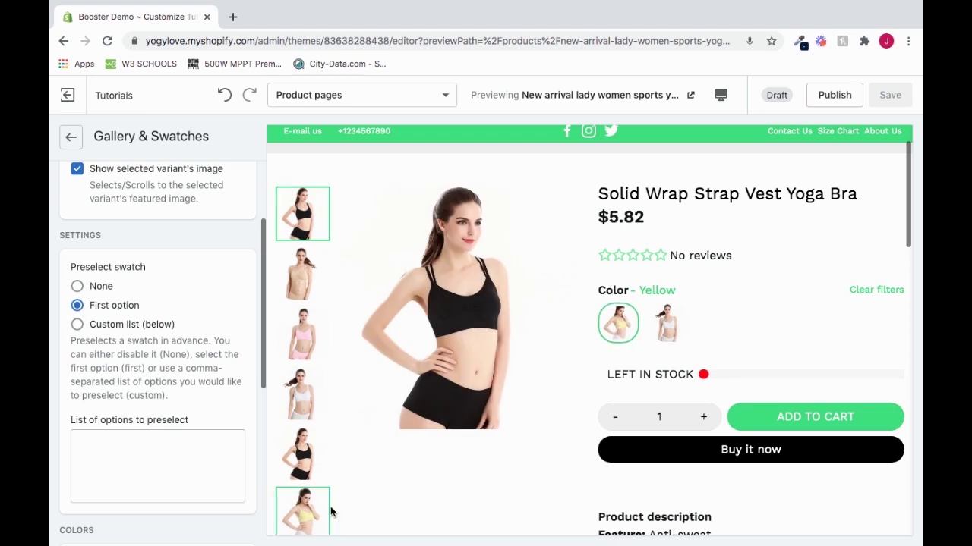
left_click(611, 332)
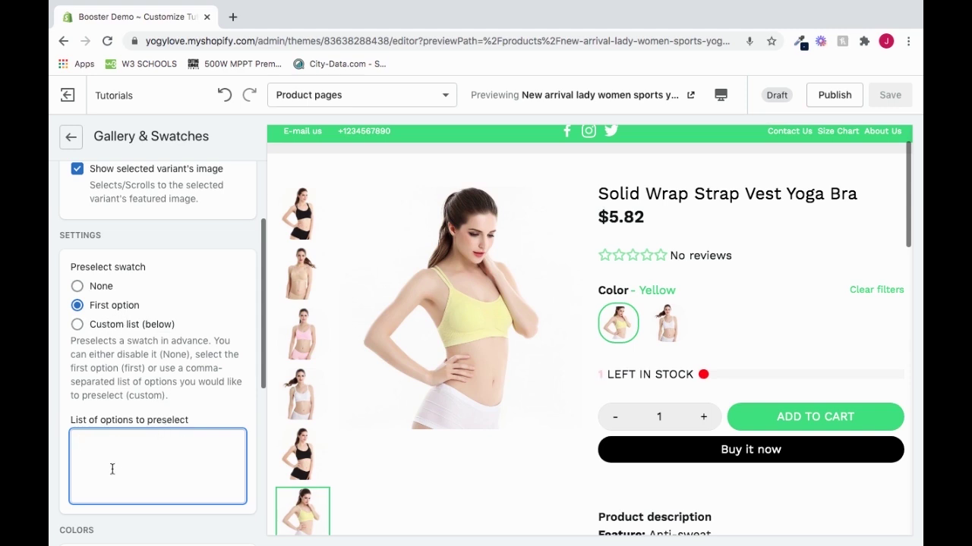
left_click_drag(187, 367, 210, 368)
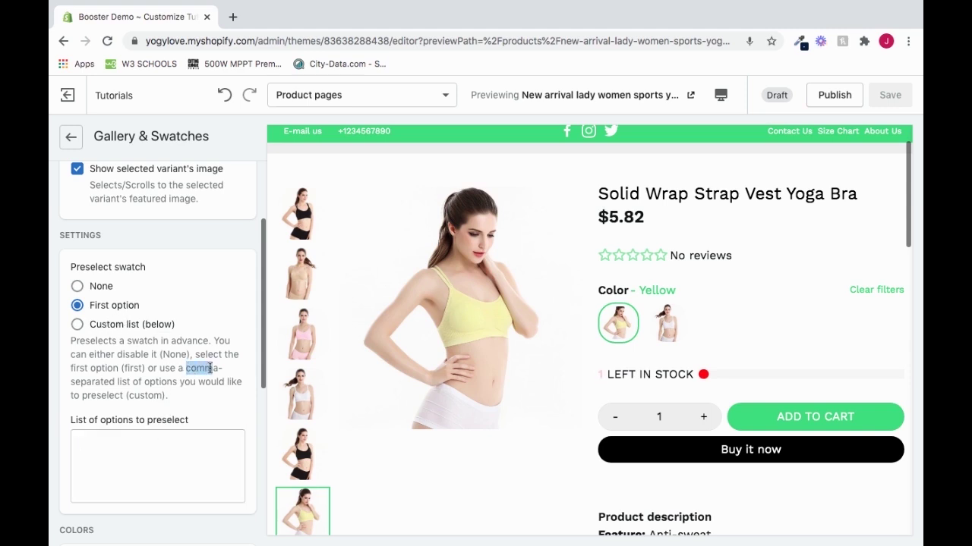
left_click(211, 368)
left_click(603, 325)
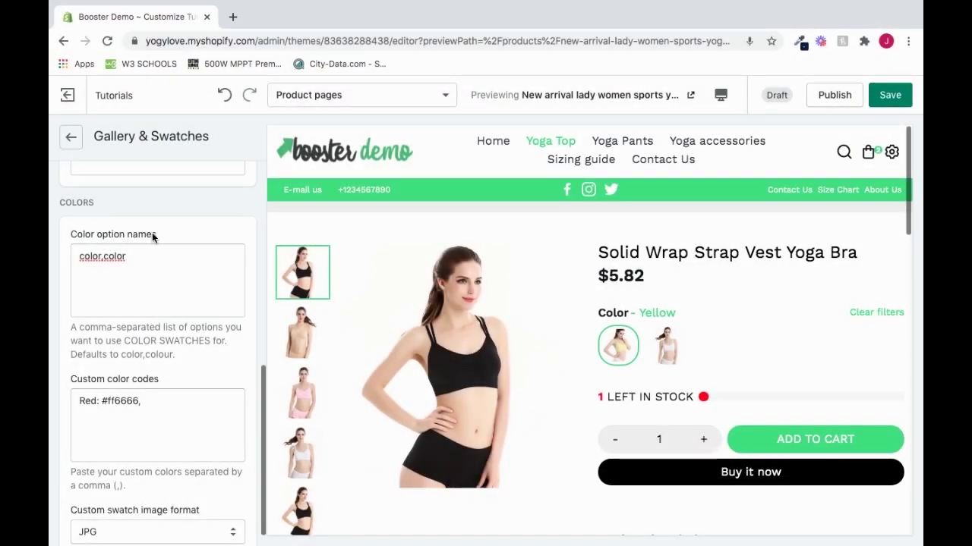
left_click_drag(143, 259, 67, 258)
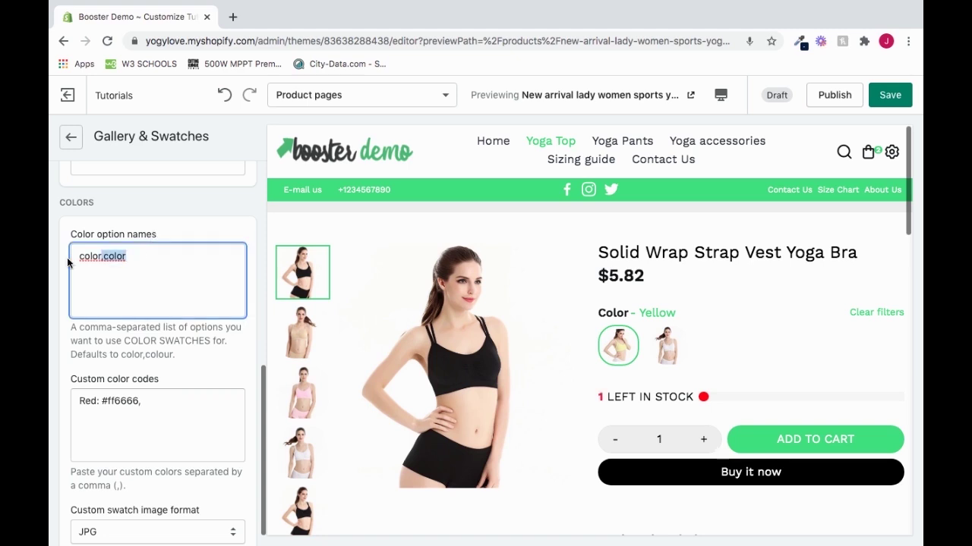
left_click(138, 263)
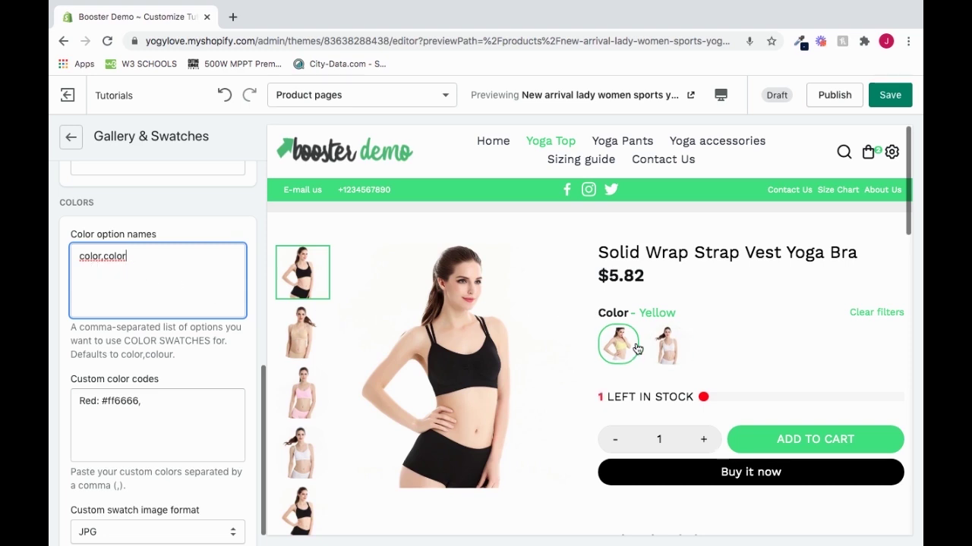
left_click_drag(173, 261, 51, 262)
key("BackSpace")
left_click(160, 225)
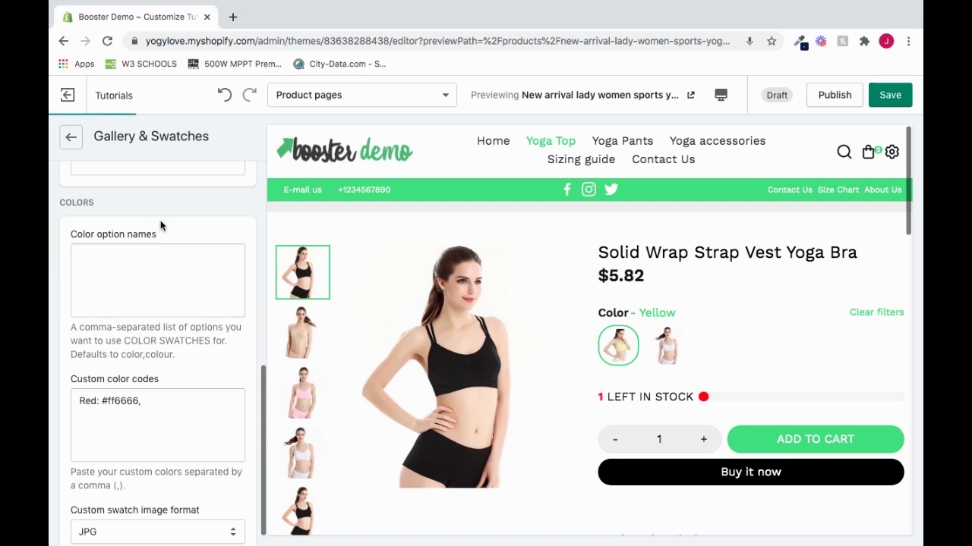
left_click(679, 340)
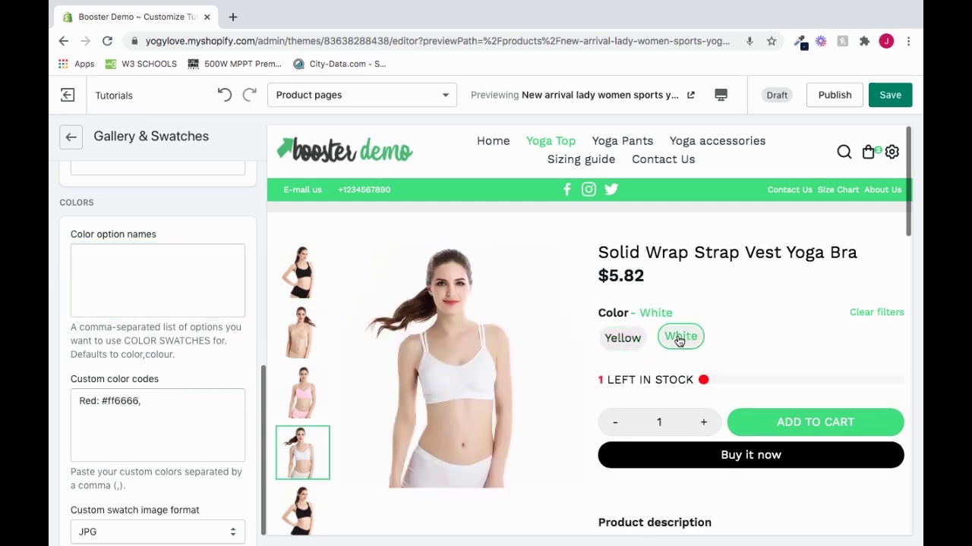
left_click(622, 338)
scroll(577, 342, "down", 1)
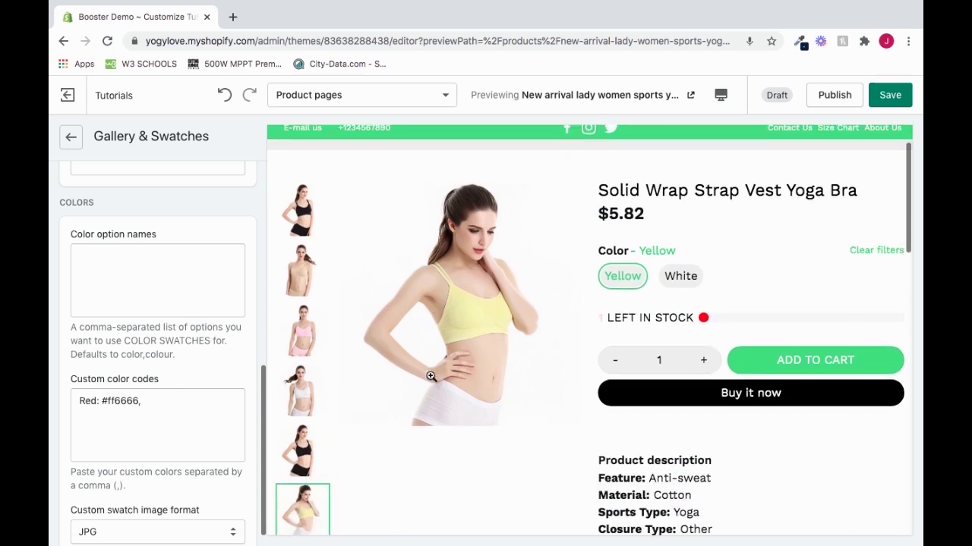
left_click(680, 276)
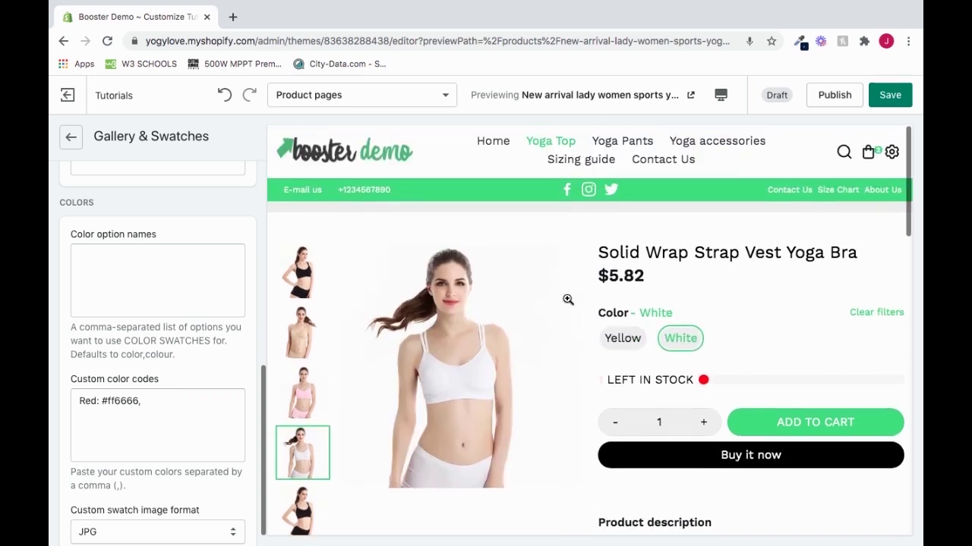
left_click(149, 270)
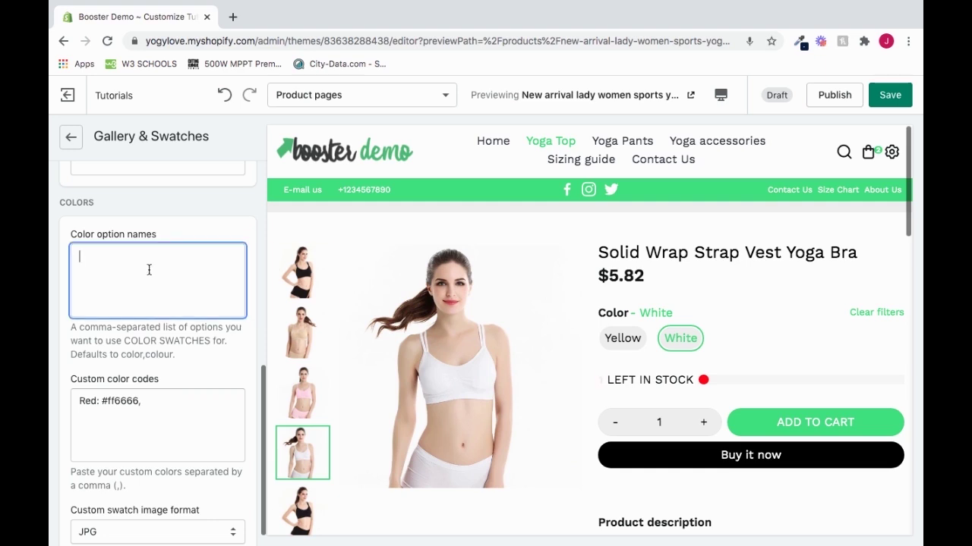
type("color,color")
left_click(202, 222)
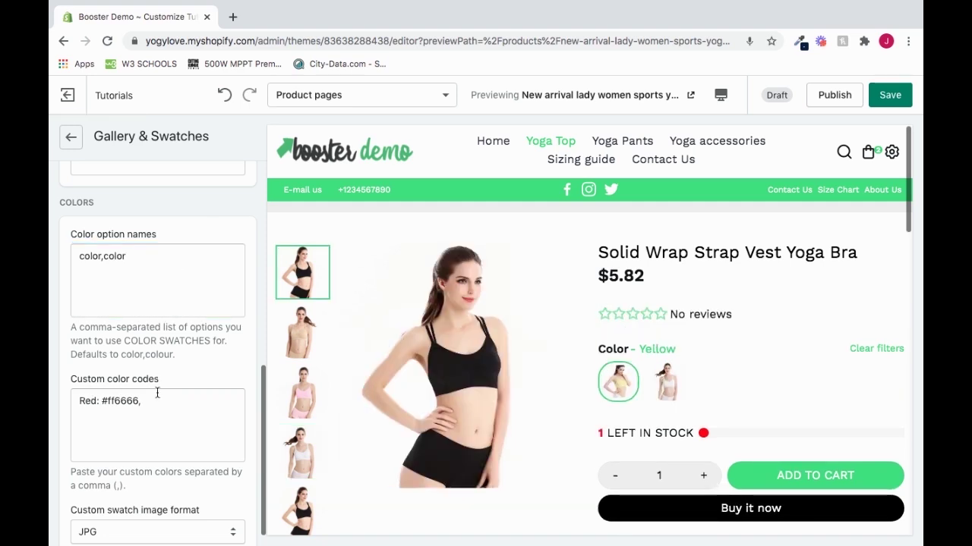
mouse_move(151, 401)
left_mouse_down()
mouse_move(72, 406)
mouse_move(148, 401)
left_mouse_up()
left_click(109, 400)
left_click_drag(75, 402, 98, 401)
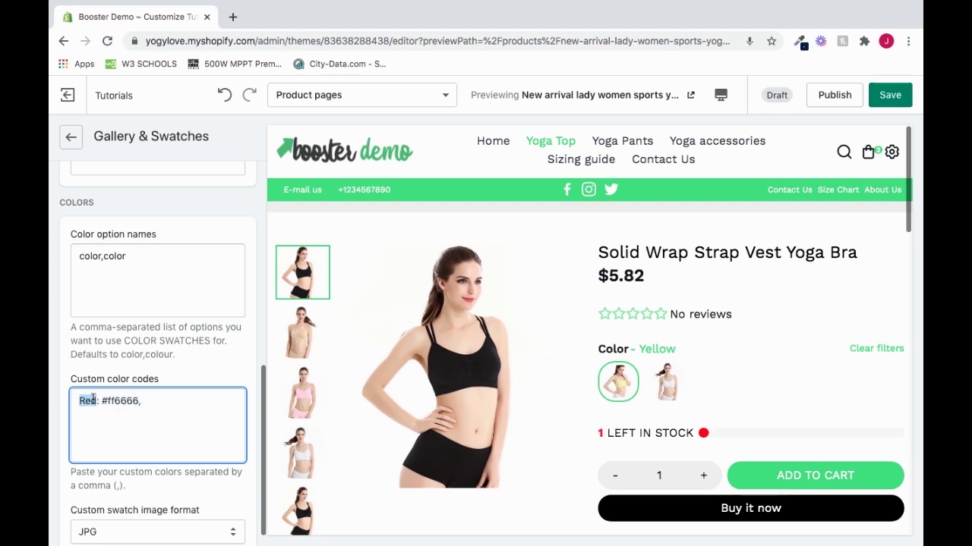
left_click(101, 400)
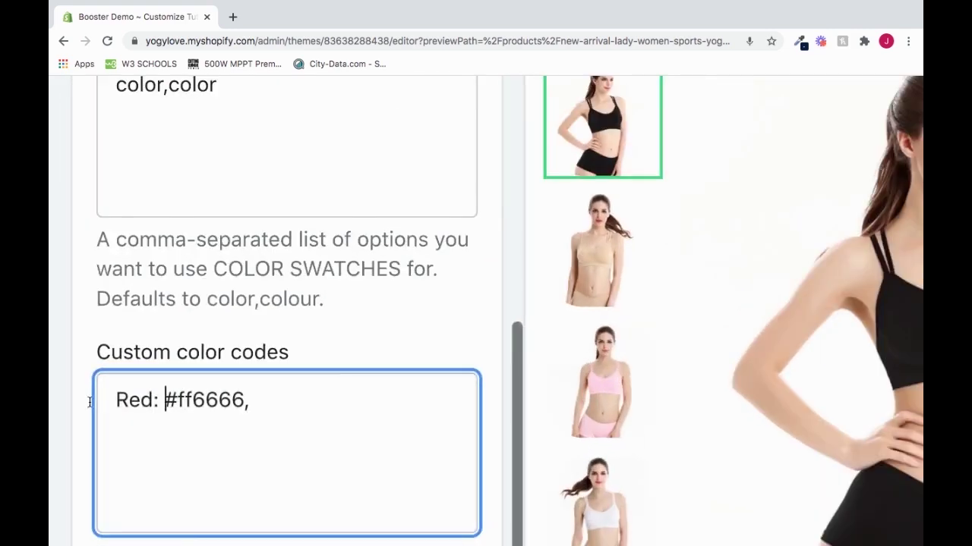
left_click_drag(154, 401, 122, 405)
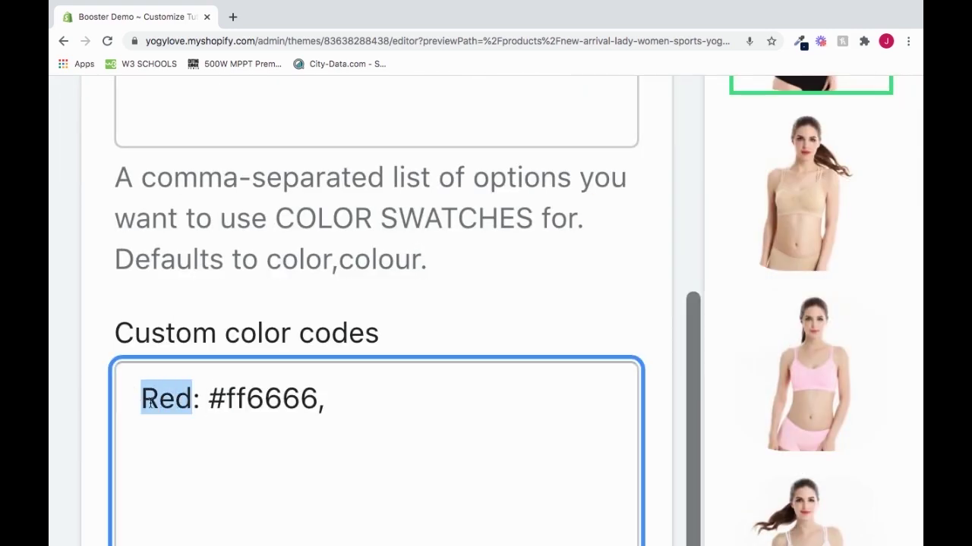
left_click(198, 401)
left_click_drag(206, 401, 311, 404)
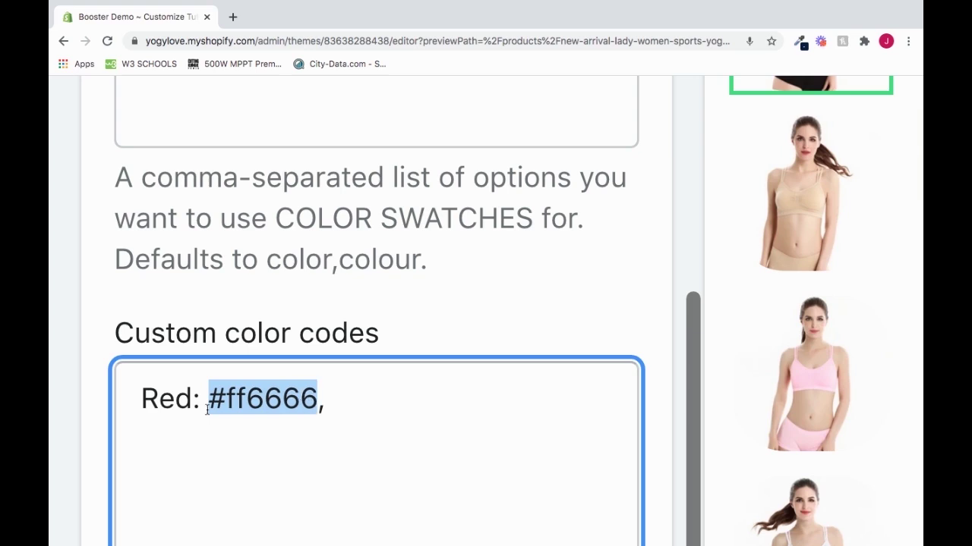
left_click(324, 409)
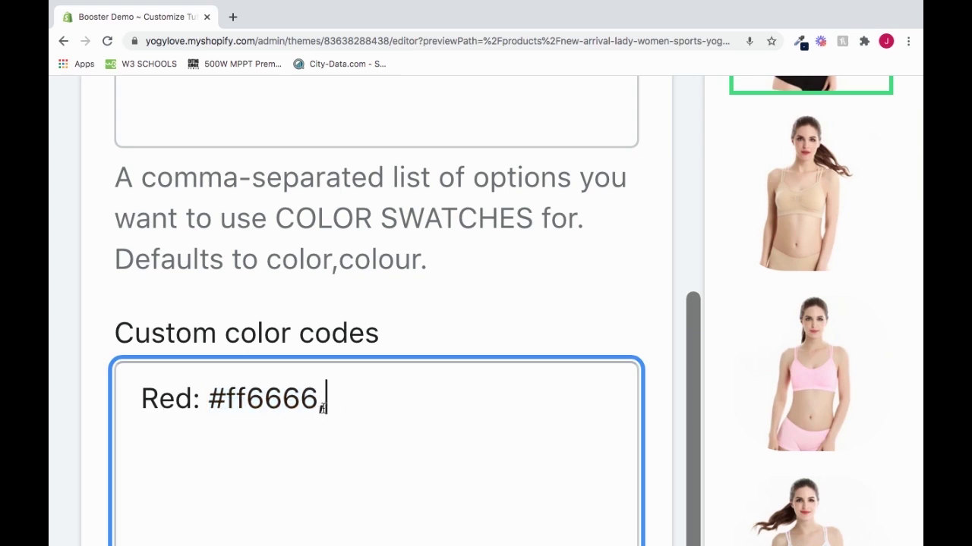
type("Blue:#ff6666")
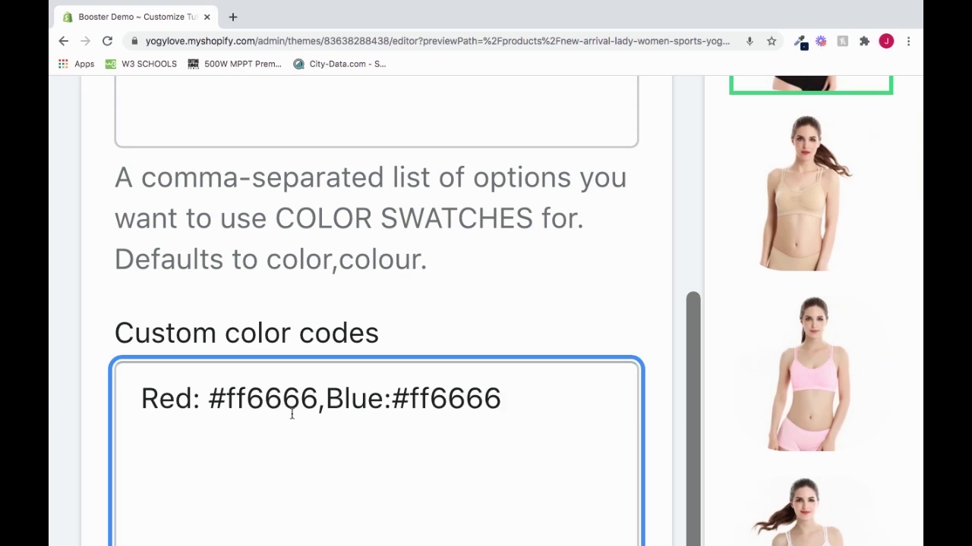
left_click(323, 406)
left_click_drag(323, 407, 319, 407)
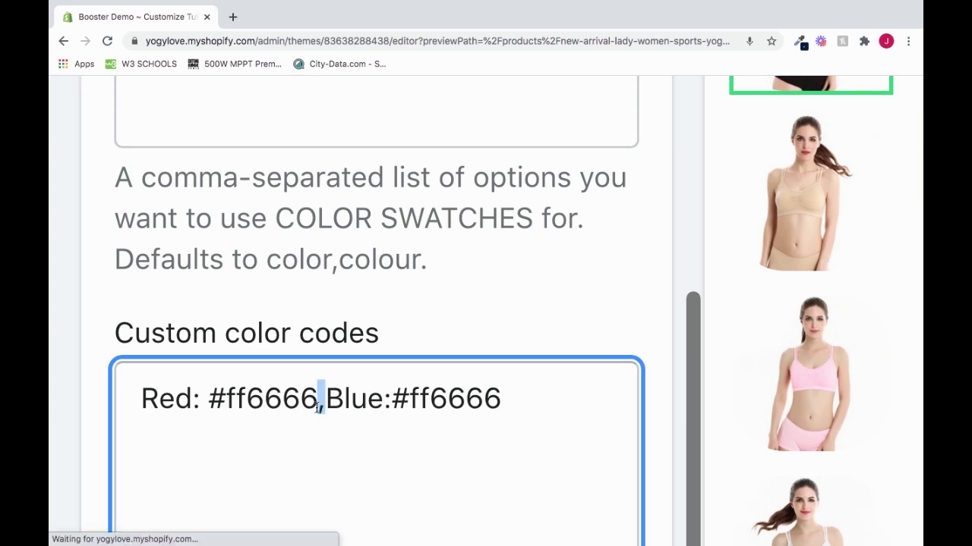
left_click(322, 408)
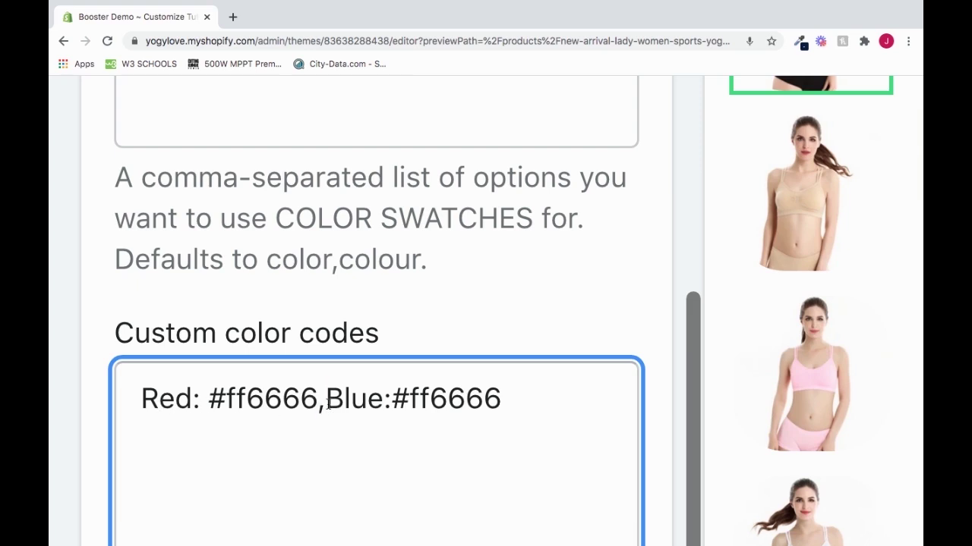
left_click_drag(326, 408, 510, 410)
key("BackSpace")
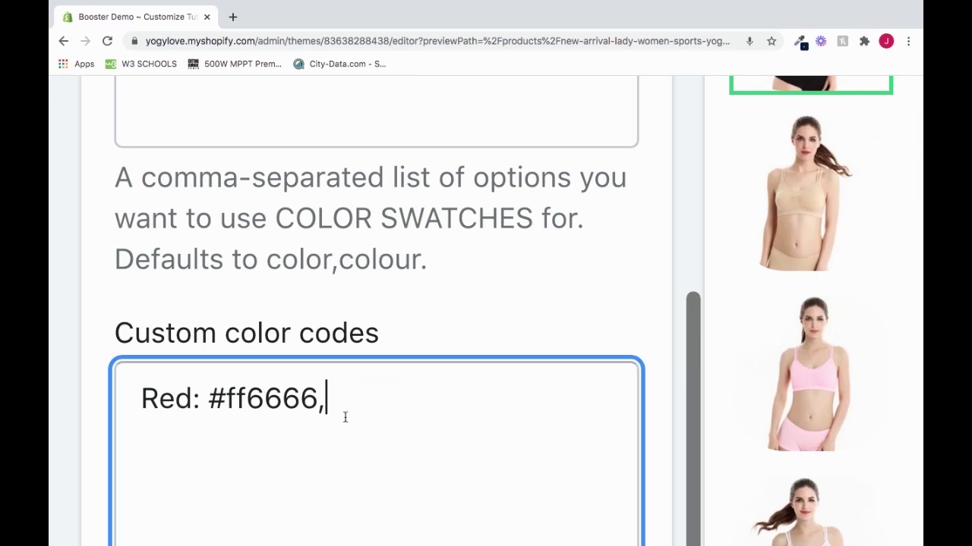
key("super+minus")
key("super+minus")
key("super+minus")
key("super+minus")
key("super+minus")
key("super+minus")
key("super+minus")
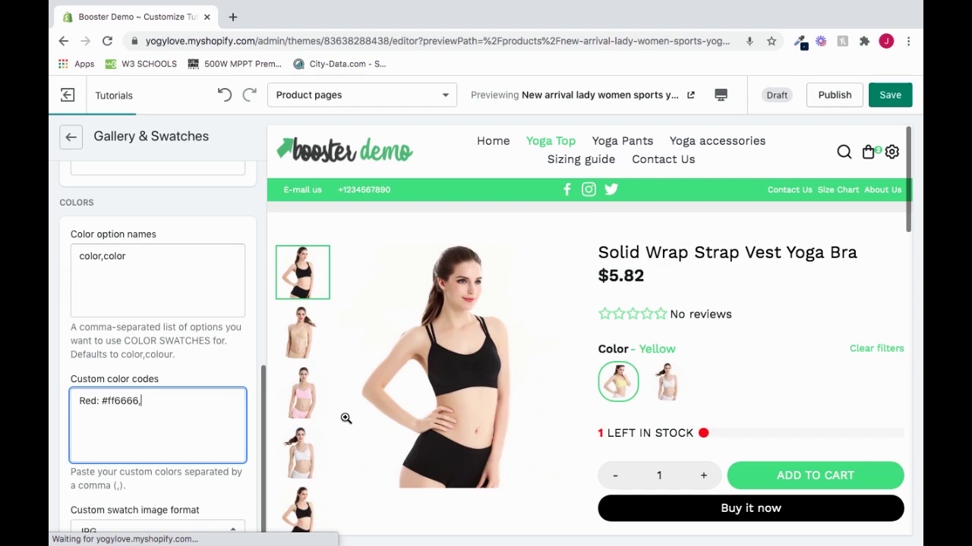
scroll(162, 486, "down", 1)
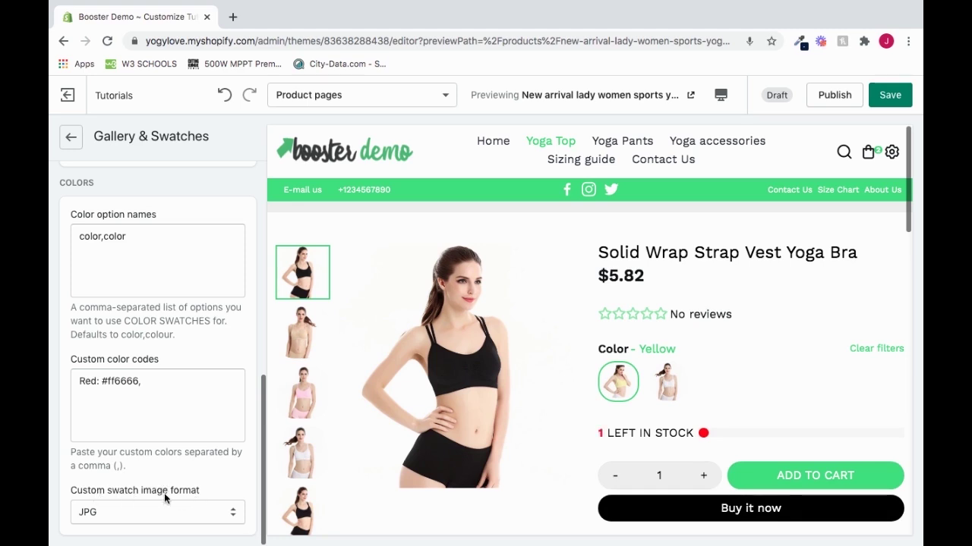
left_click(121, 513)
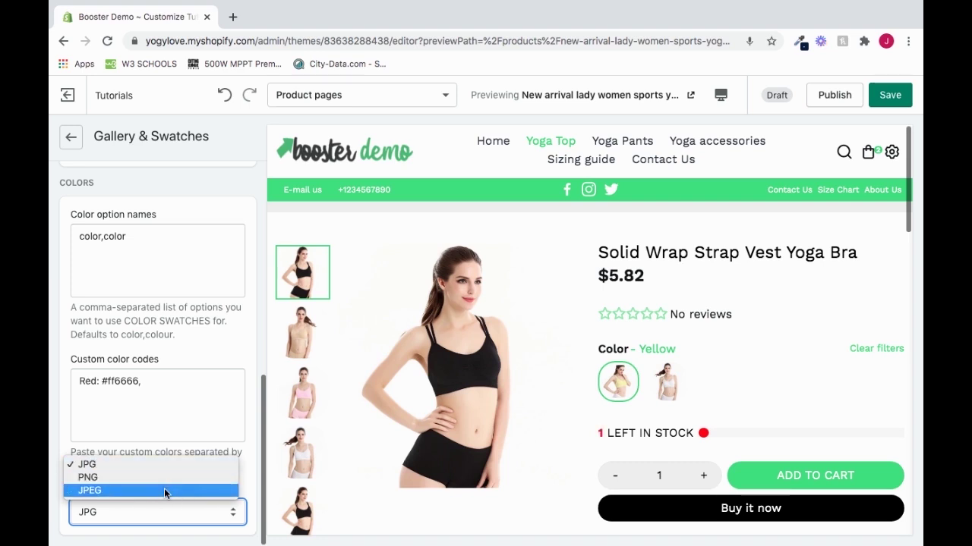
left_click(249, 488)
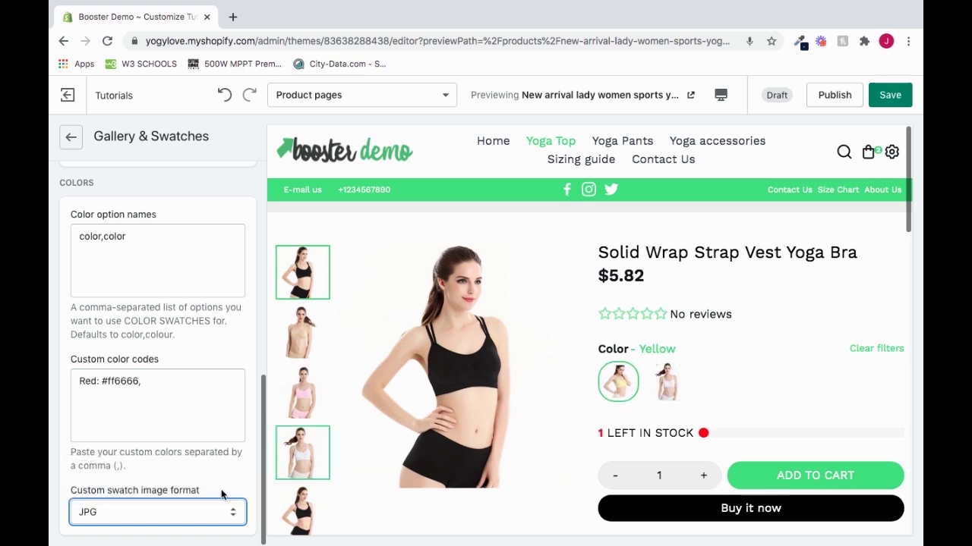
left_click(183, 512)
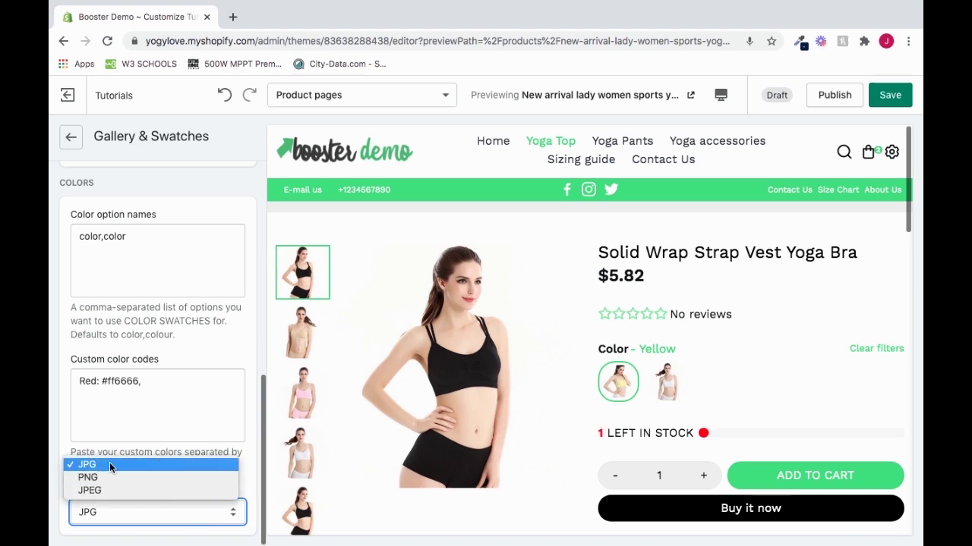
left_click(245, 453)
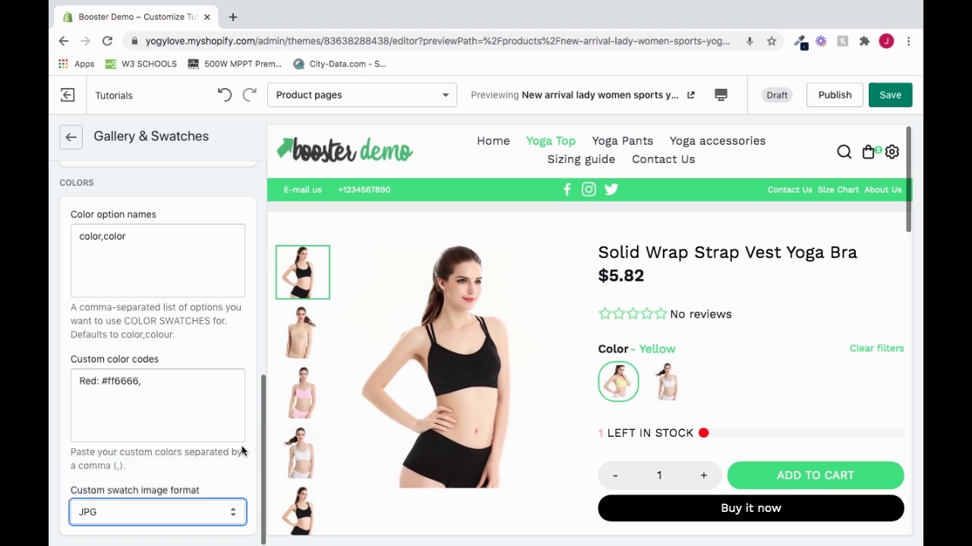